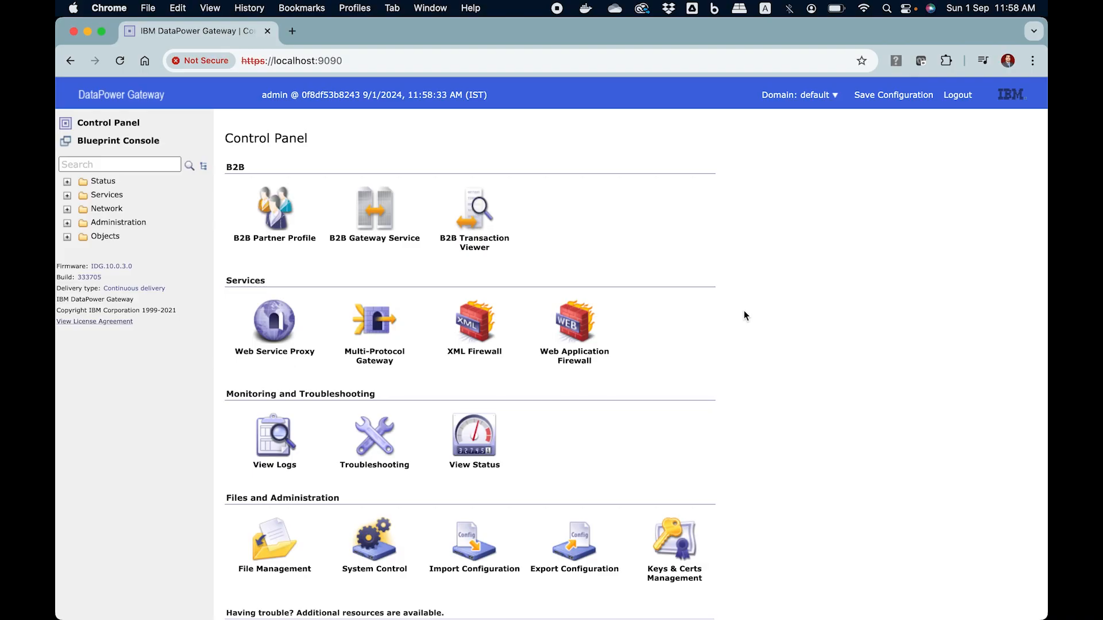
# Search the navigation for "xml", open the XML Management Interface configuration, and set its administrative state to enabled.
pyautogui.click(151, 165)
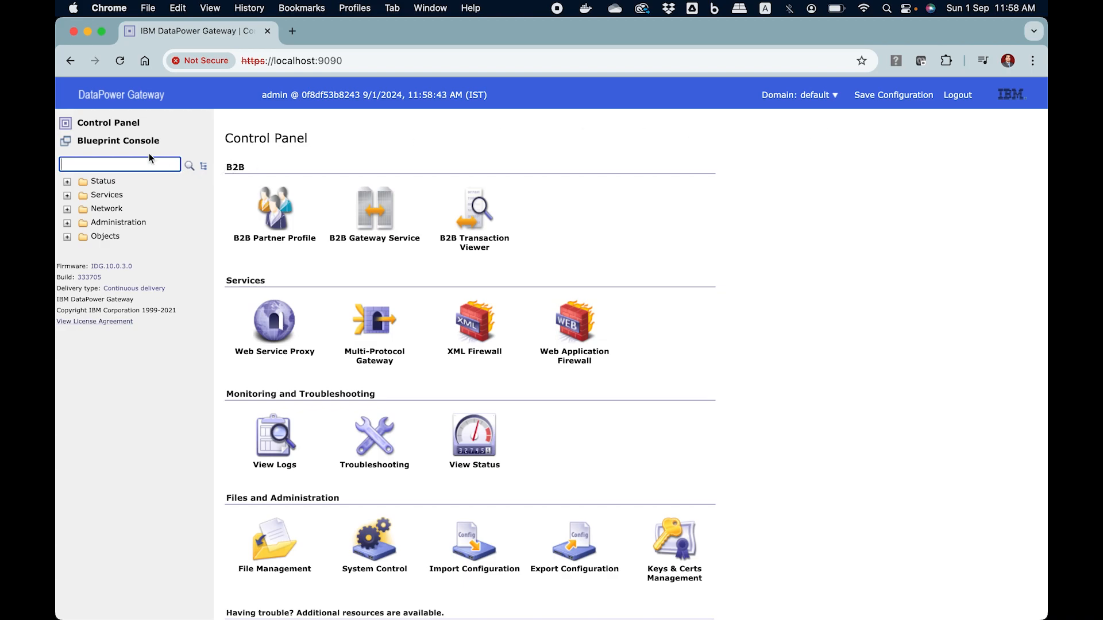
pyautogui.write('xml')
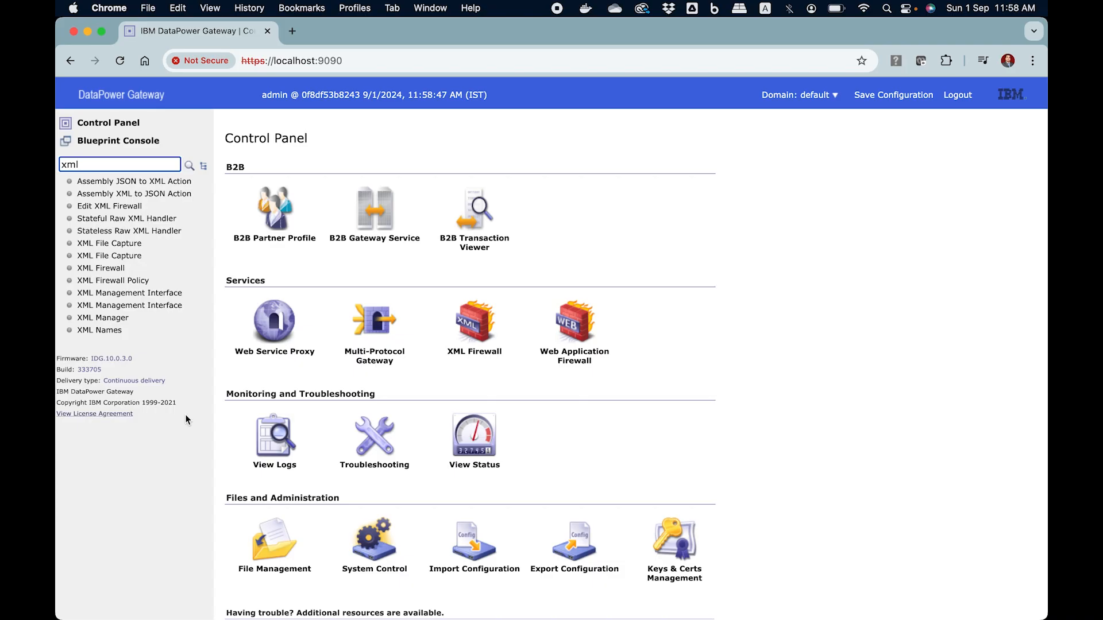
pyautogui.click(154, 306)
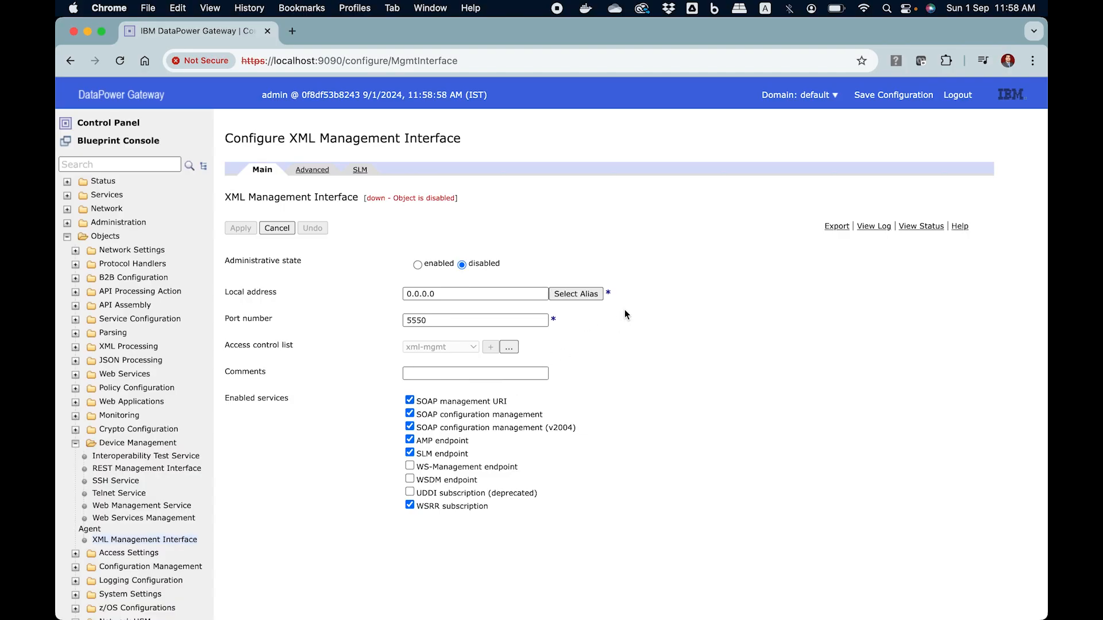
pyautogui.click(418, 265)
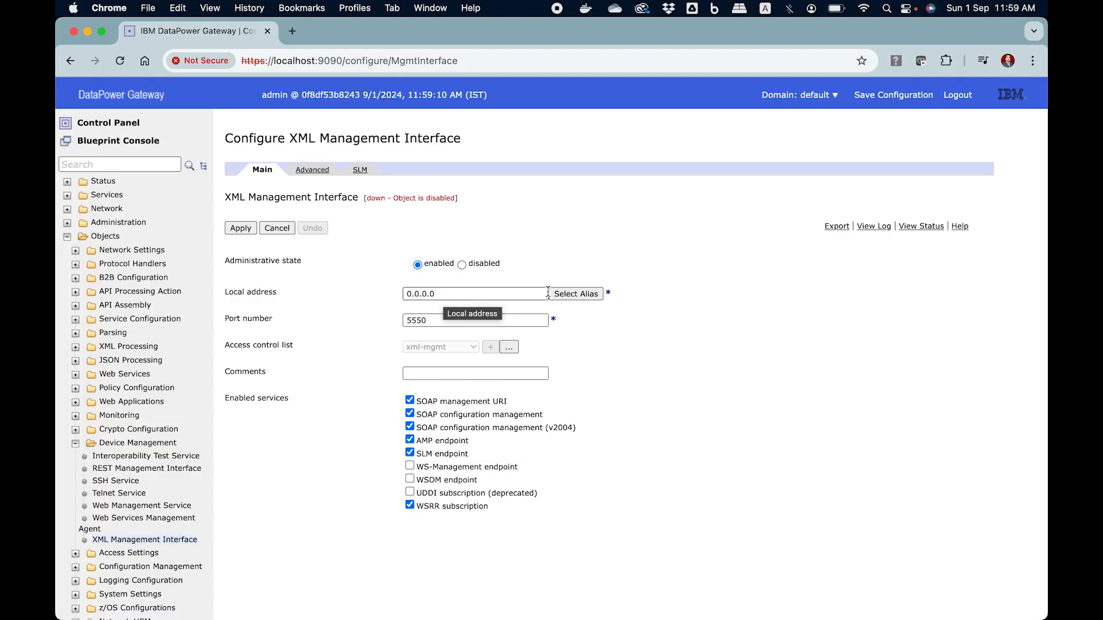
pyautogui.moveTo(462, 292); pyautogui.dragTo(367, 301)
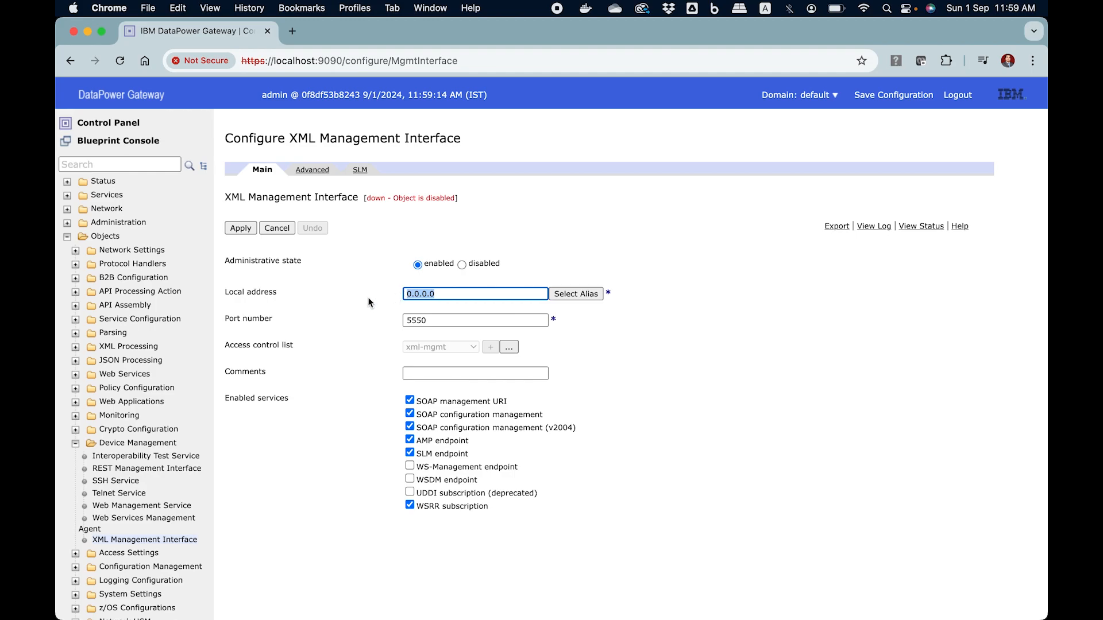
pyautogui.click(443, 320)
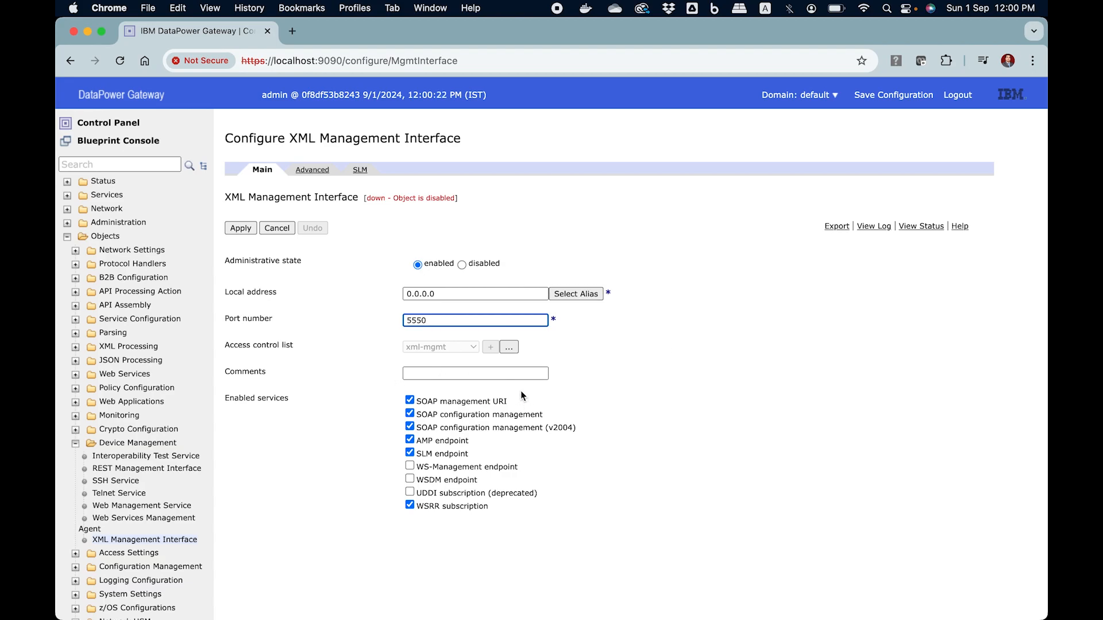
# Examine the xml-mgmt access control list's entries and the fields for a new entry, leaving the list without changes.
pyautogui.click(510, 347)
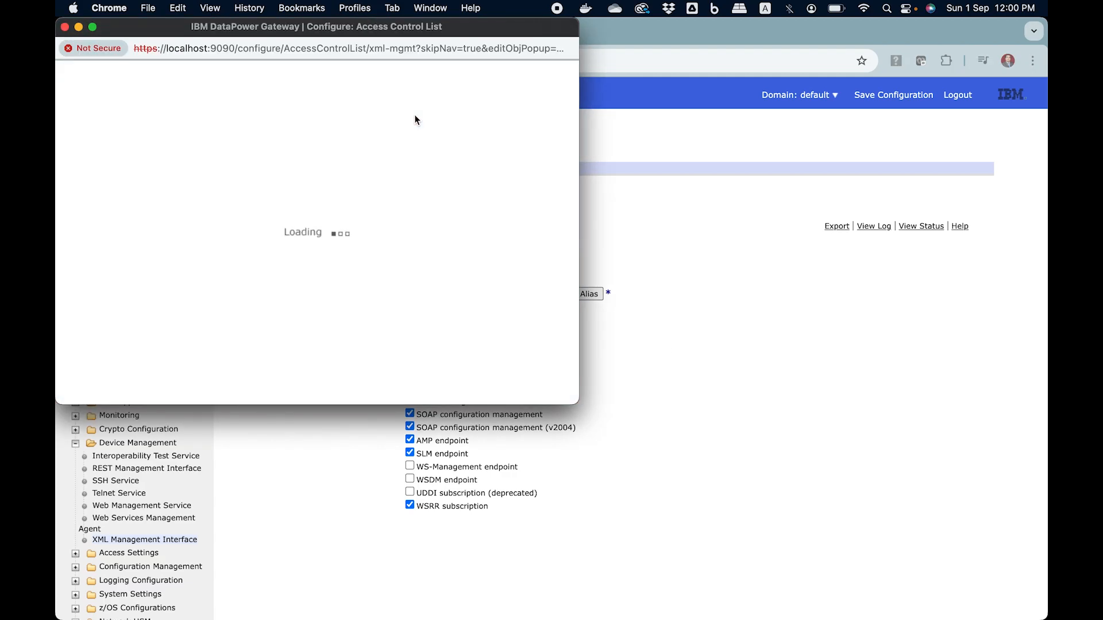
pyautogui.moveTo(423, 28); pyautogui.dragTo(577, 87)
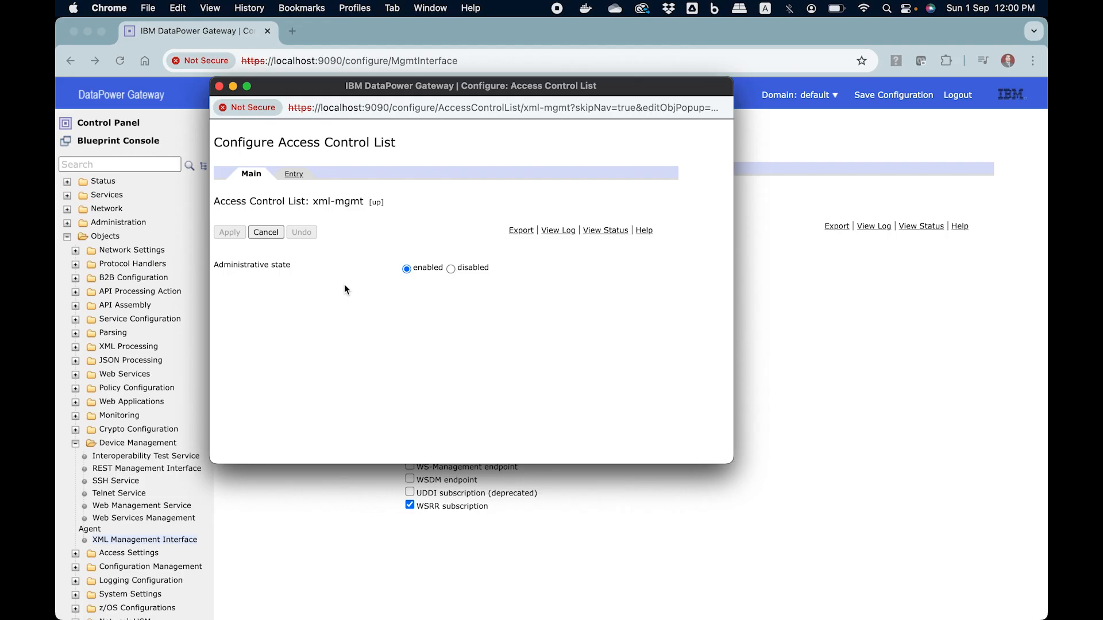
pyautogui.click(296, 174)
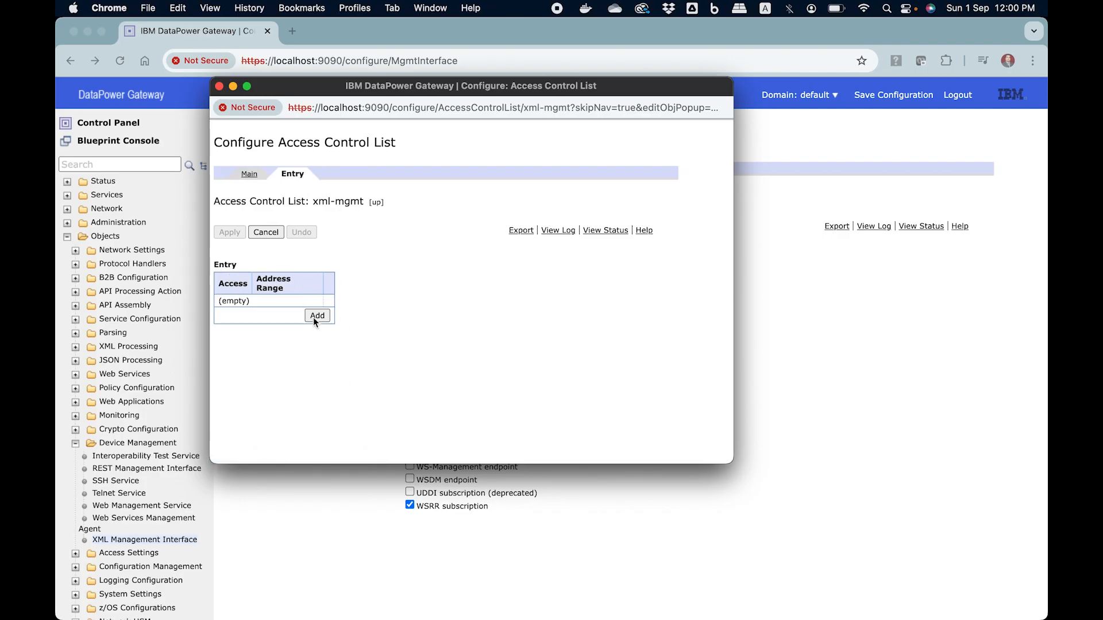
pyautogui.click(318, 316)
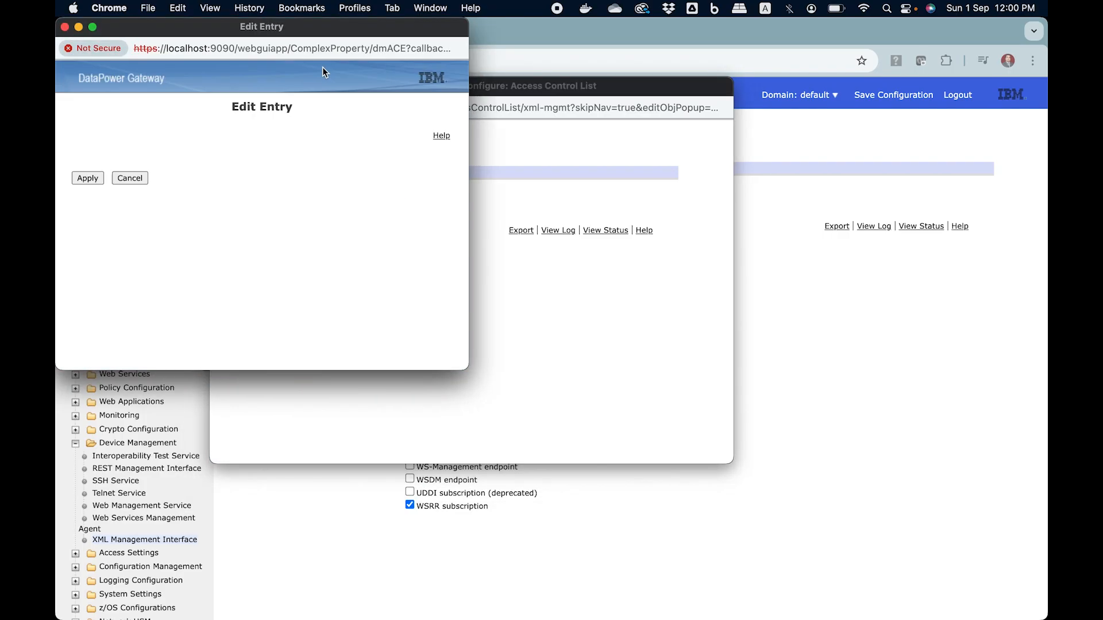
pyautogui.moveTo(334, 30); pyautogui.dragTo(515, 125)
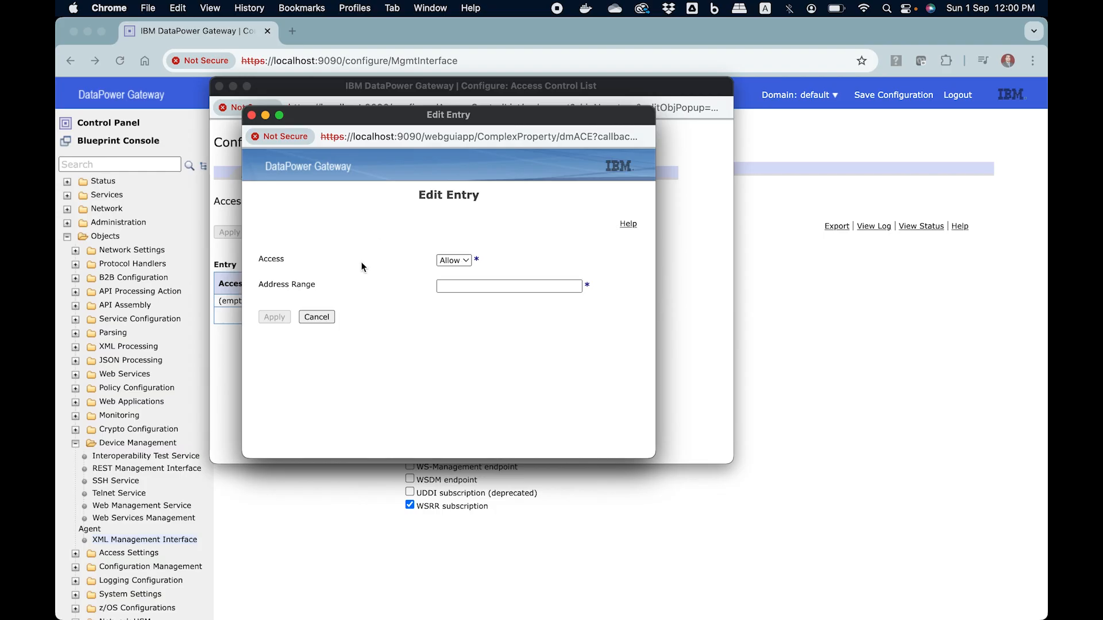
pyautogui.click(331, 317)
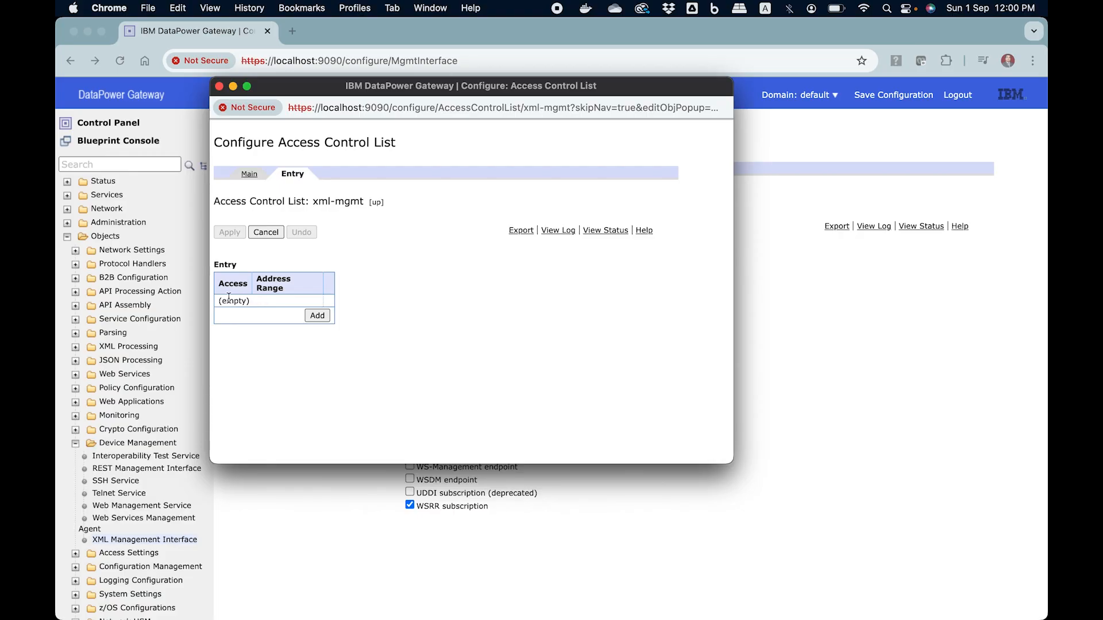
pyautogui.moveTo(221, 300); pyautogui.dragTo(260, 300)
pyautogui.click(274, 235)
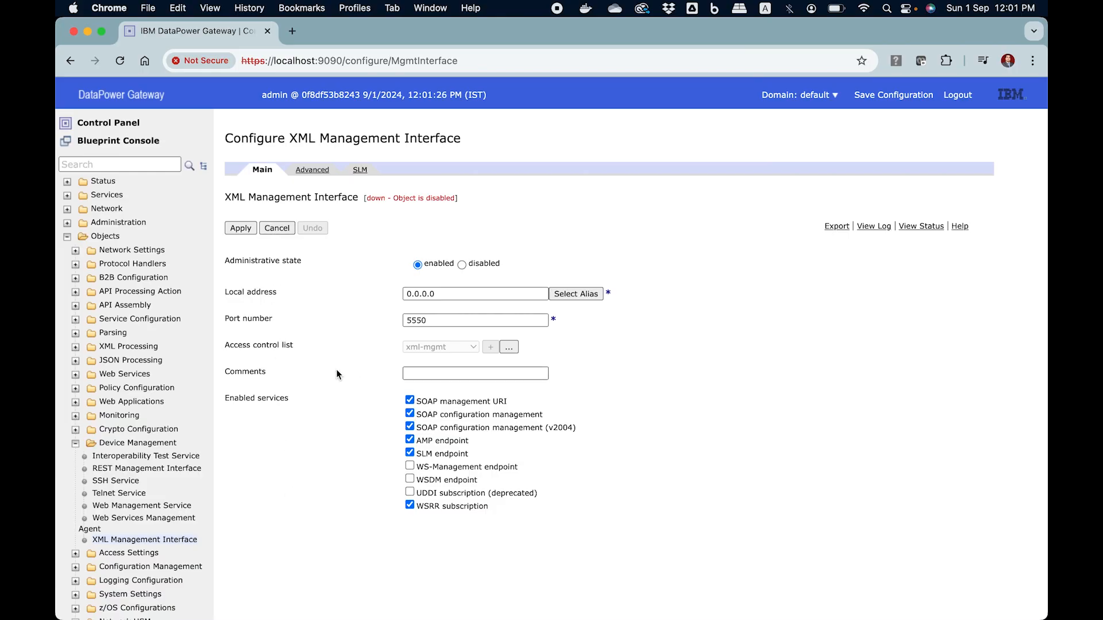
# Review the XML Management Interface's custom TLS server and user agent settings, and return to its main settings.
pyautogui.click(323, 172)
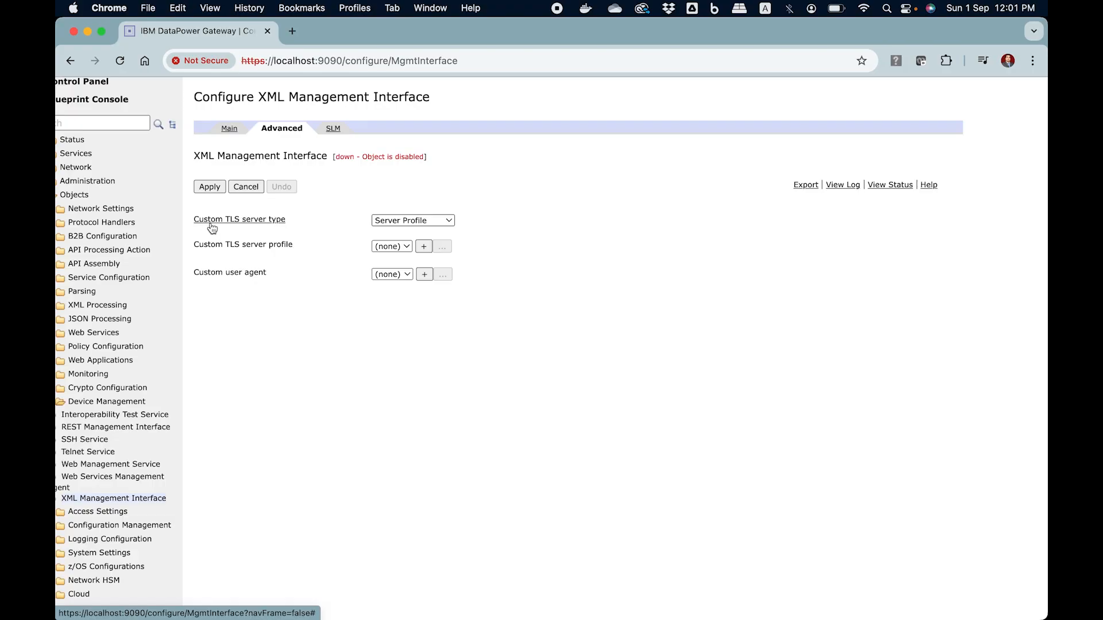
pyautogui.scroll(2, 480, 380)
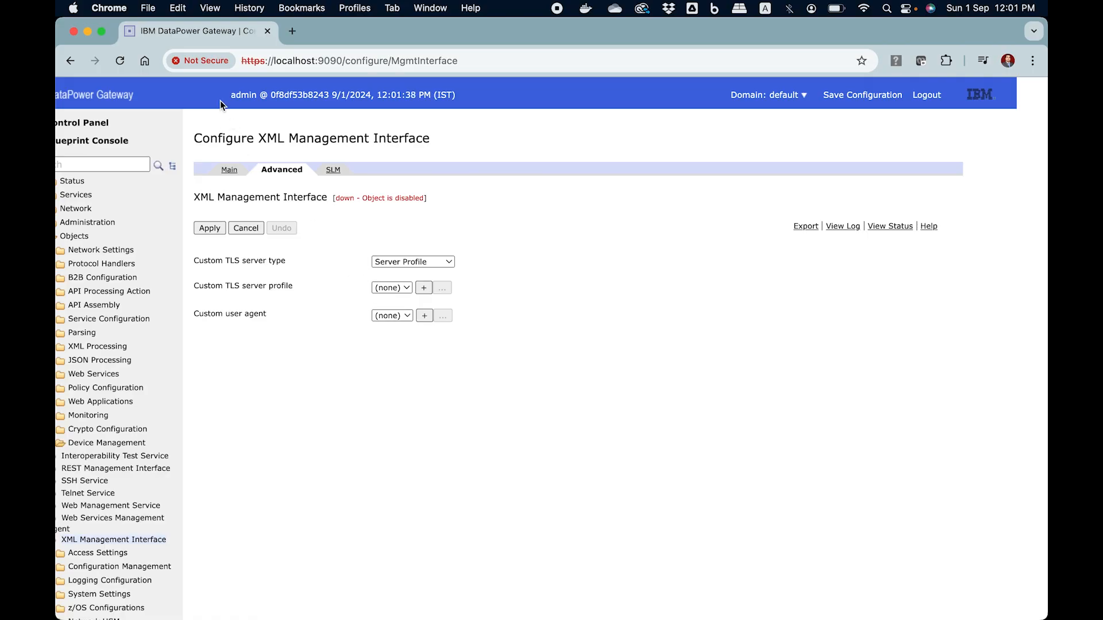
pyautogui.click(231, 170)
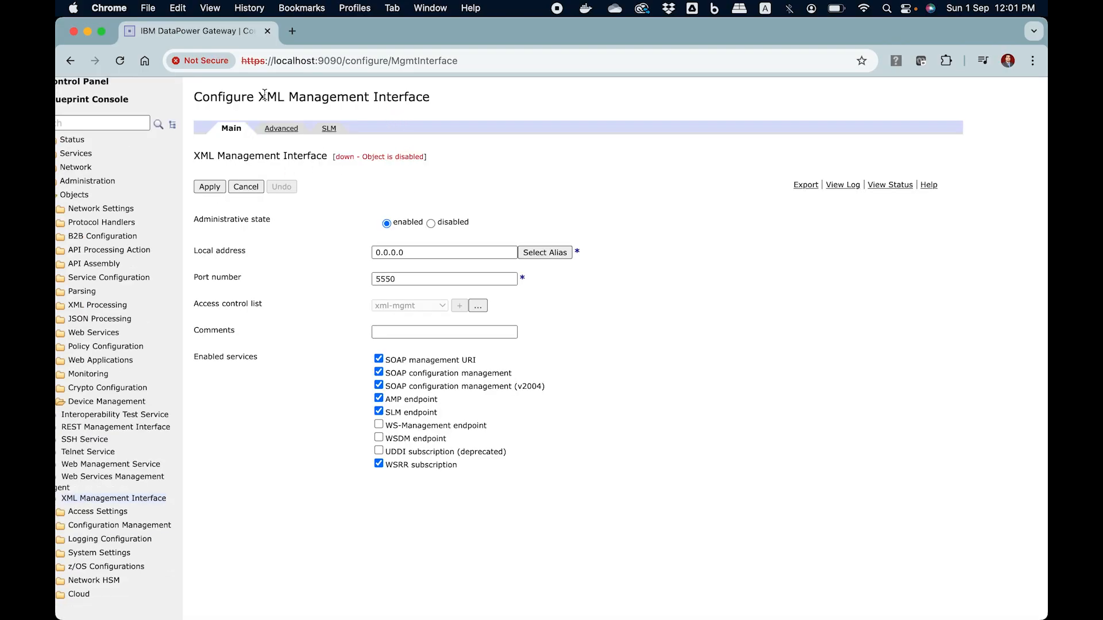
pyautogui.moveTo(264, 95); pyautogui.dragTo(430, 99)
pyautogui.click(470, 107)
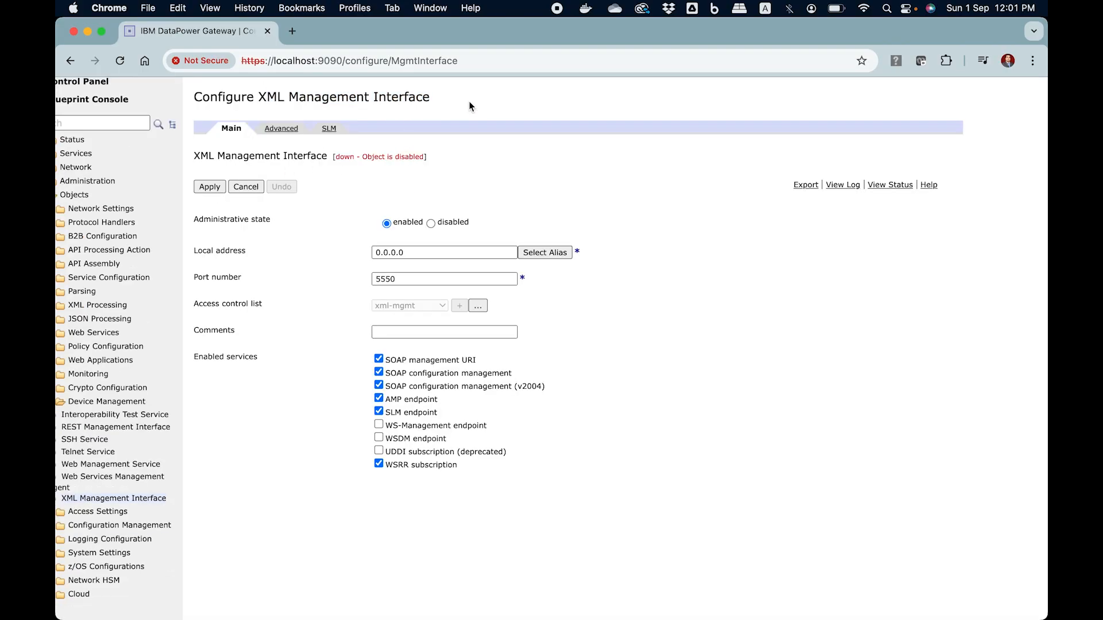
# Inspect the site's certificate to check the common name it was issued to, and close the certificate viewer.
pyautogui.click(208, 61)
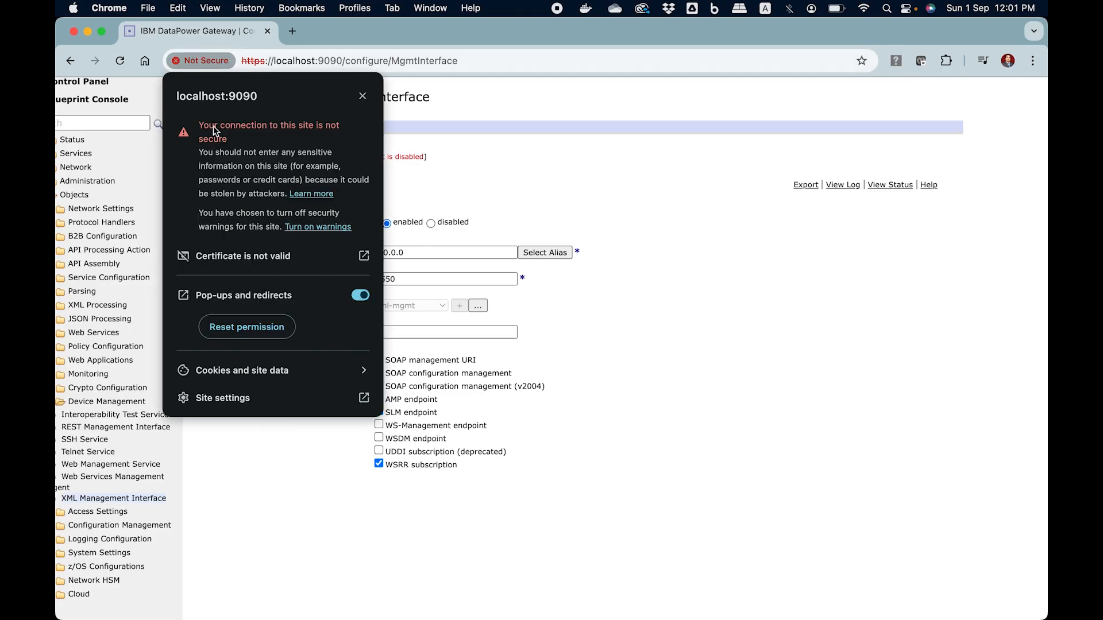
pyautogui.click(271, 261)
pyautogui.doubleClick(511, 178)
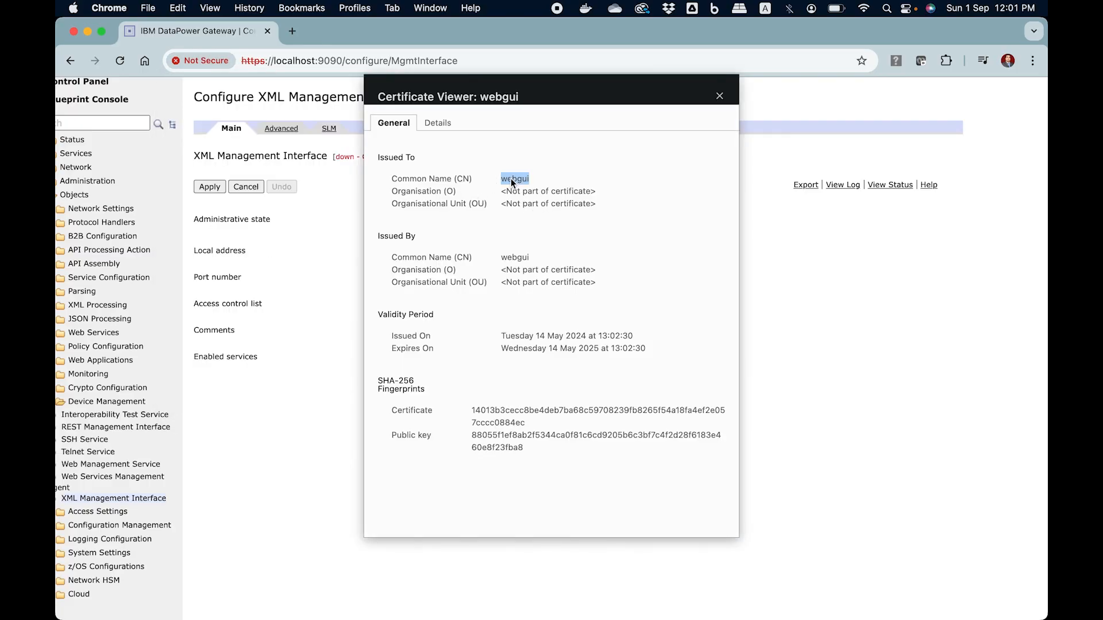
pyautogui.click(717, 95)
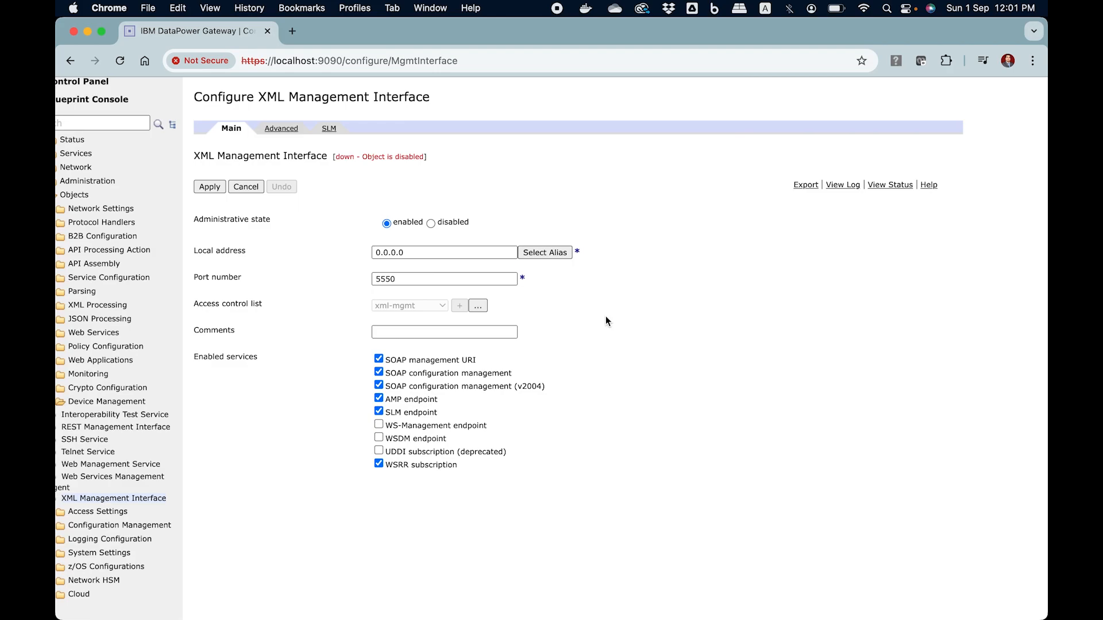
# Review the XML Management Interface's advanced TLS settings and its SLM update interval.
pyautogui.click(281, 129)
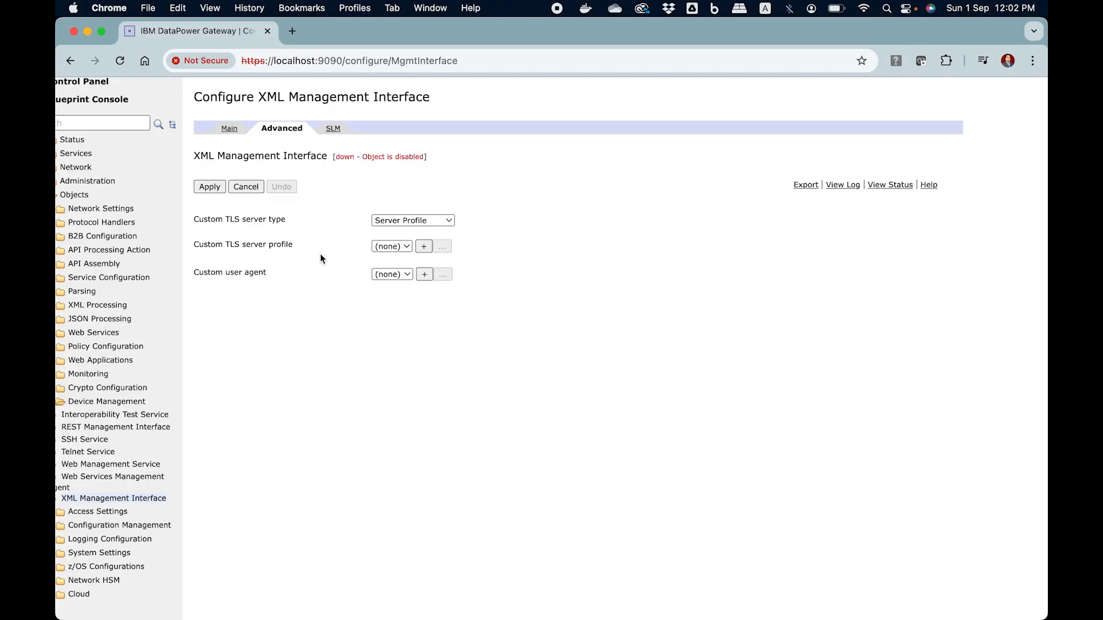
pyautogui.click(332, 129)
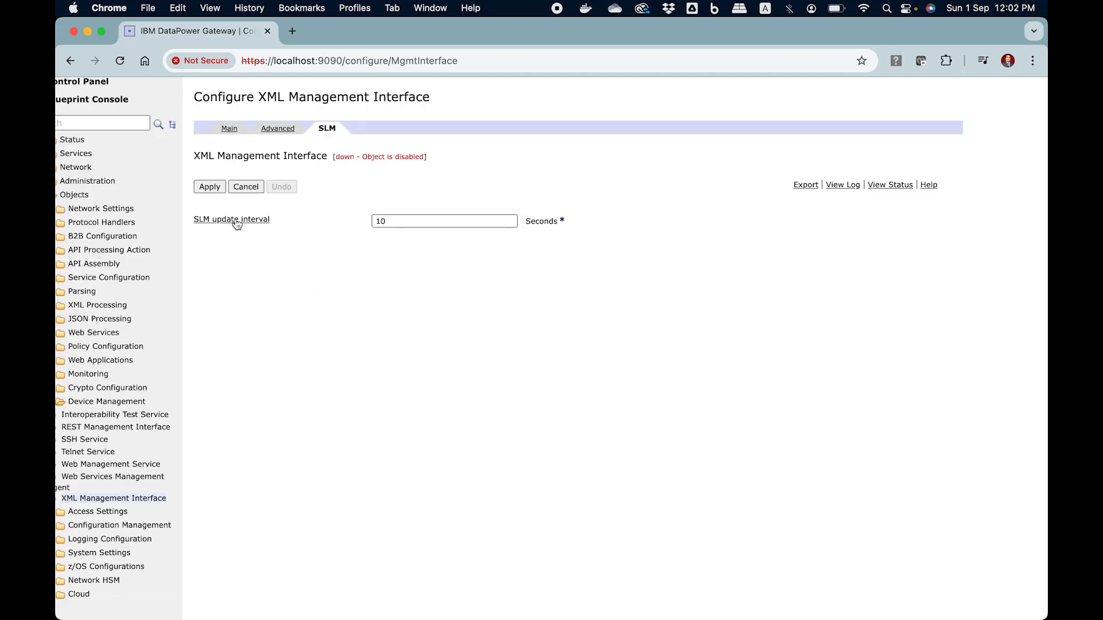
pyautogui.moveTo(418, 221); pyautogui.dragTo(356, 221)
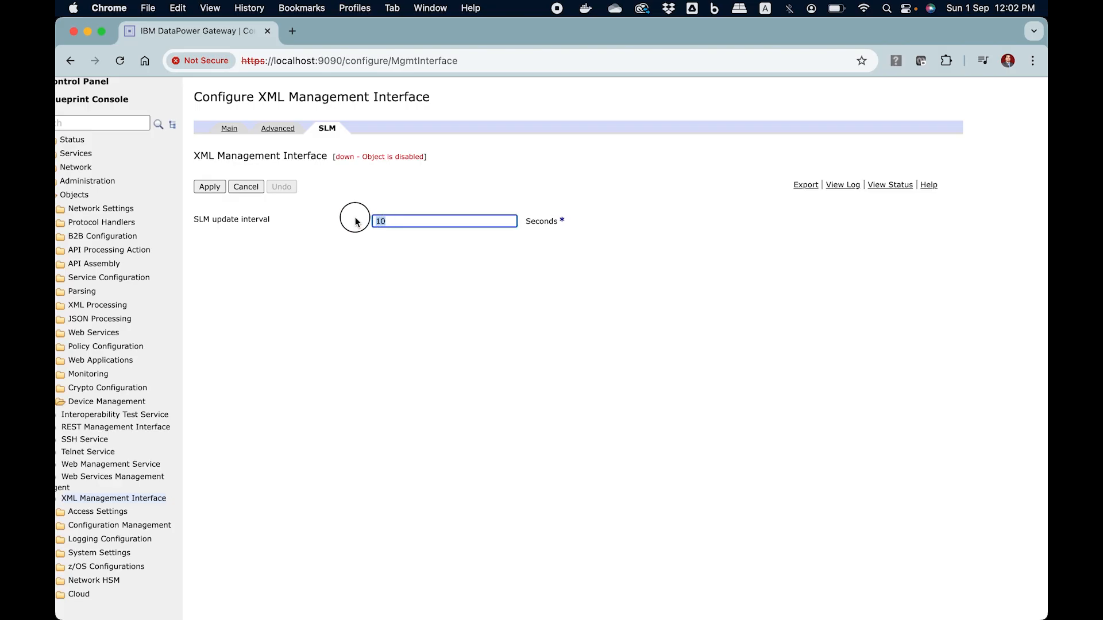
pyautogui.click(327, 307)
pyautogui.hscroll(-1, 327, 306)
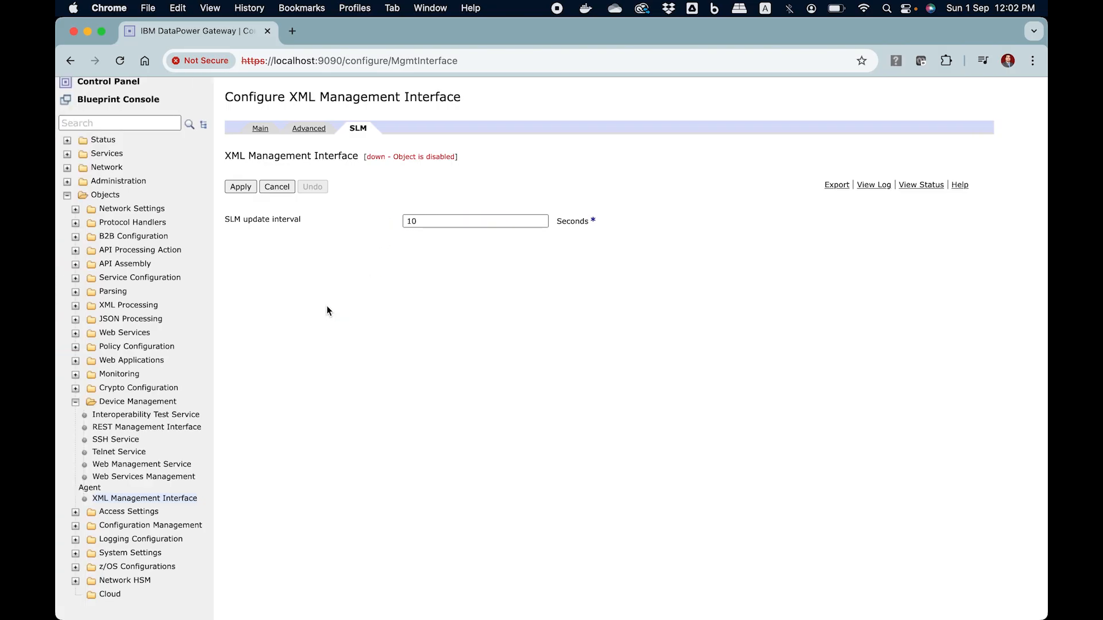
# Return to the XML Management Interface's main settings and apply the configuration.
pyautogui.click(266, 133)
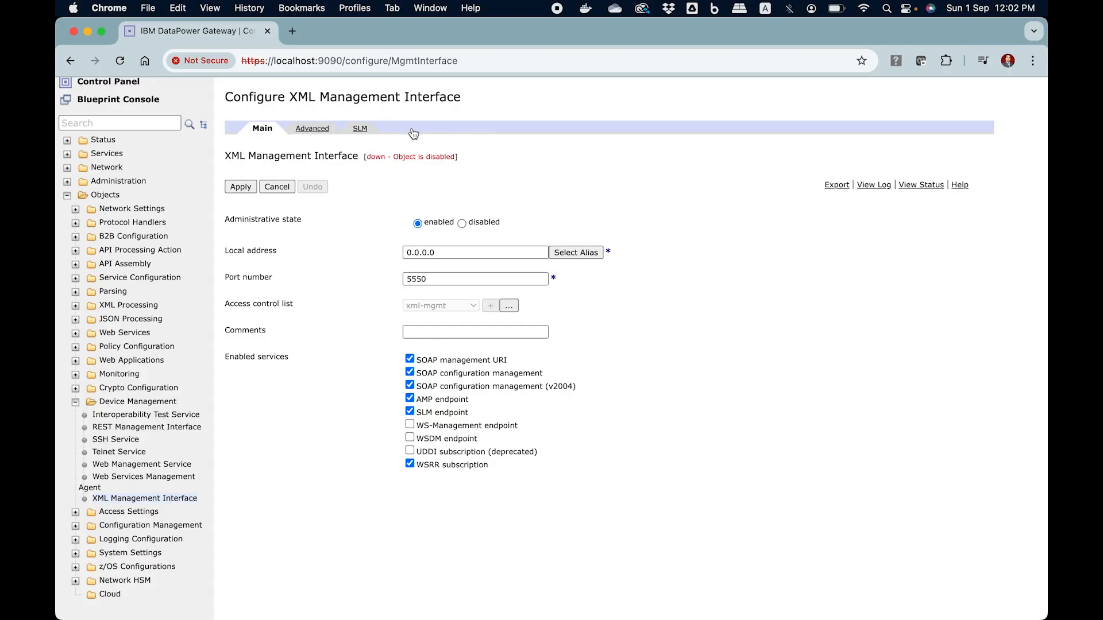
pyautogui.click(240, 186)
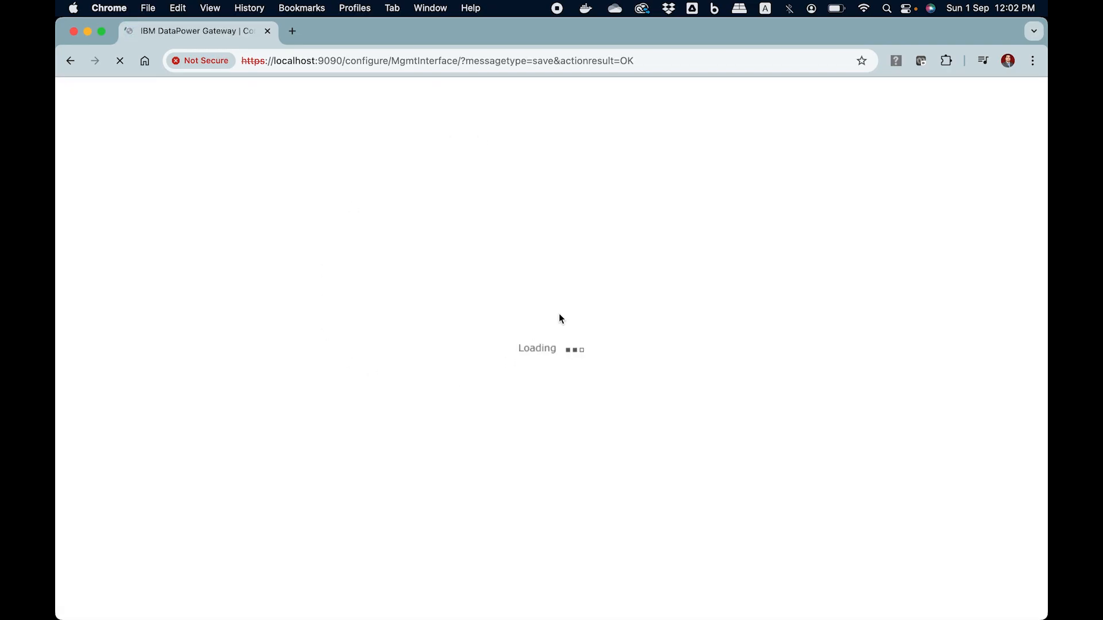